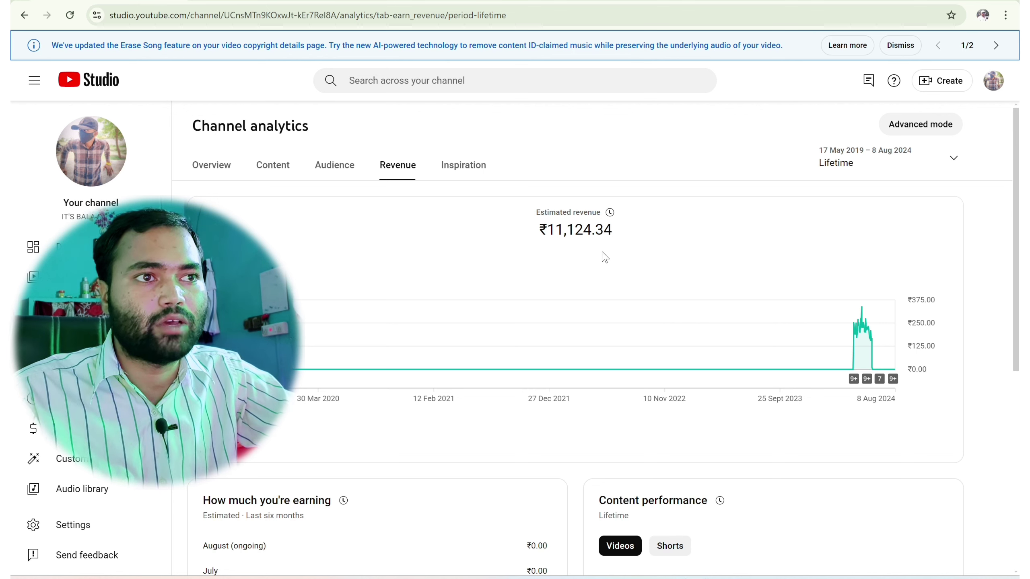
Search Google for "google adsense account" in a new tab and open the AdSense account from the results
{"action": "mouse_move", "coordinate": [567, 237]}
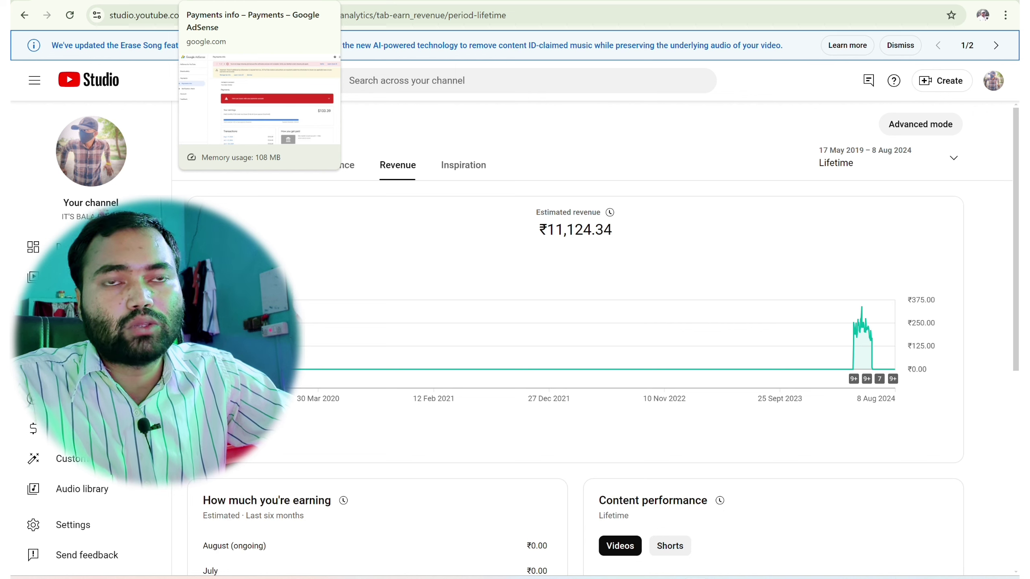
{"action": "key", "text": "ctrl+t"}
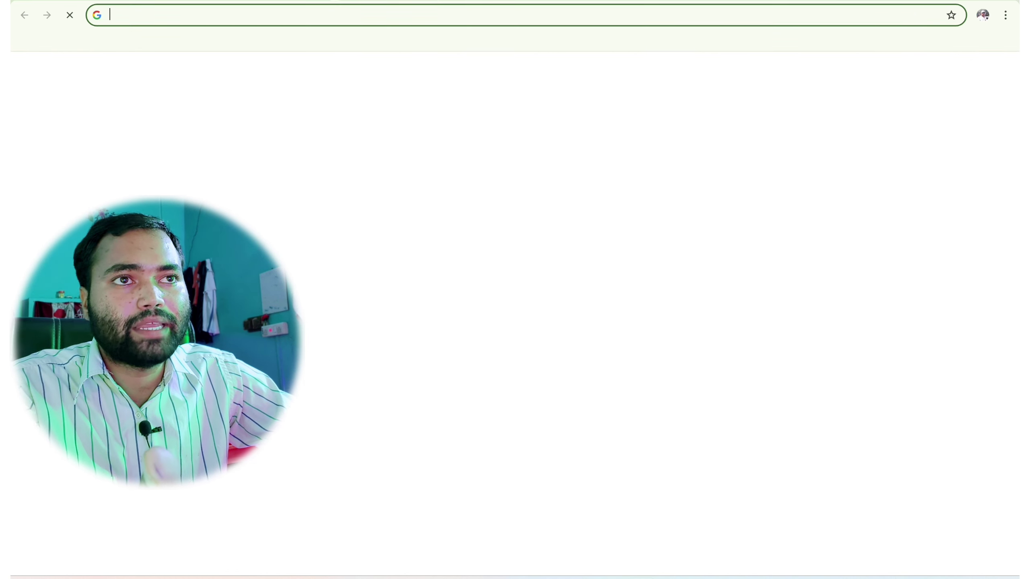
{"action": "left_click", "coordinate": [357, 250]}
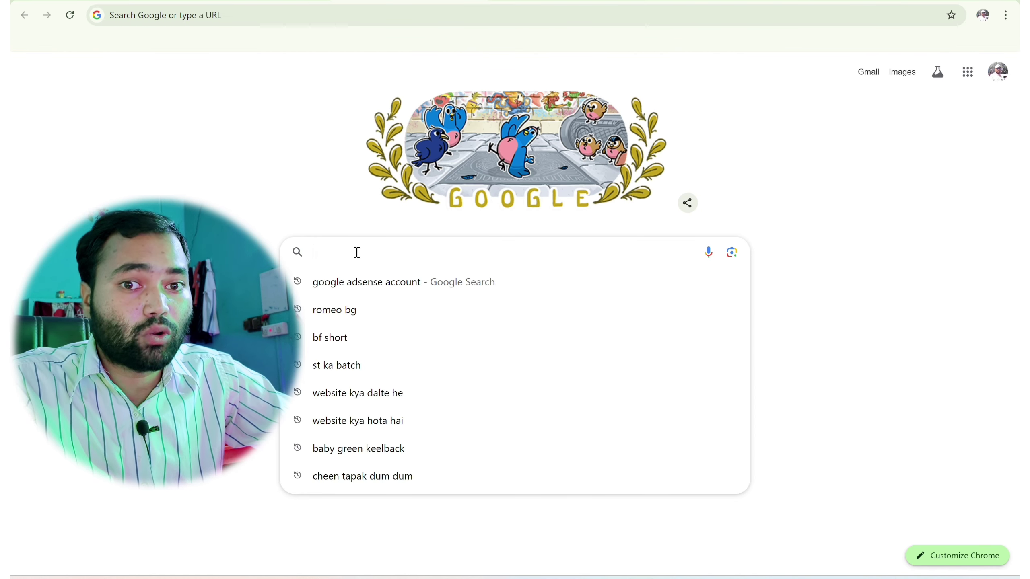
{"action": "left_click", "coordinate": [365, 280]}
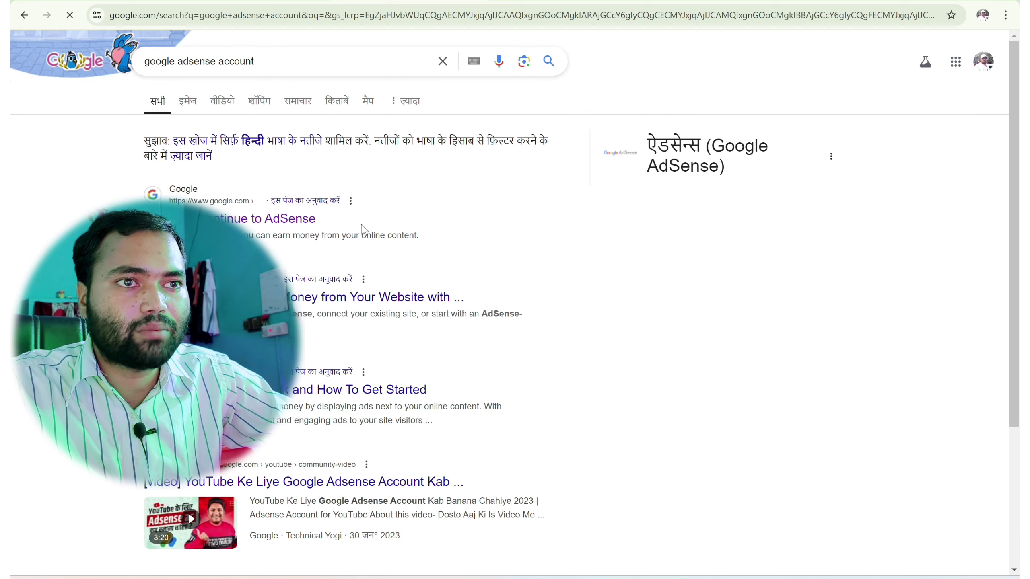
{"action": "left_click", "coordinate": [243, 220]}
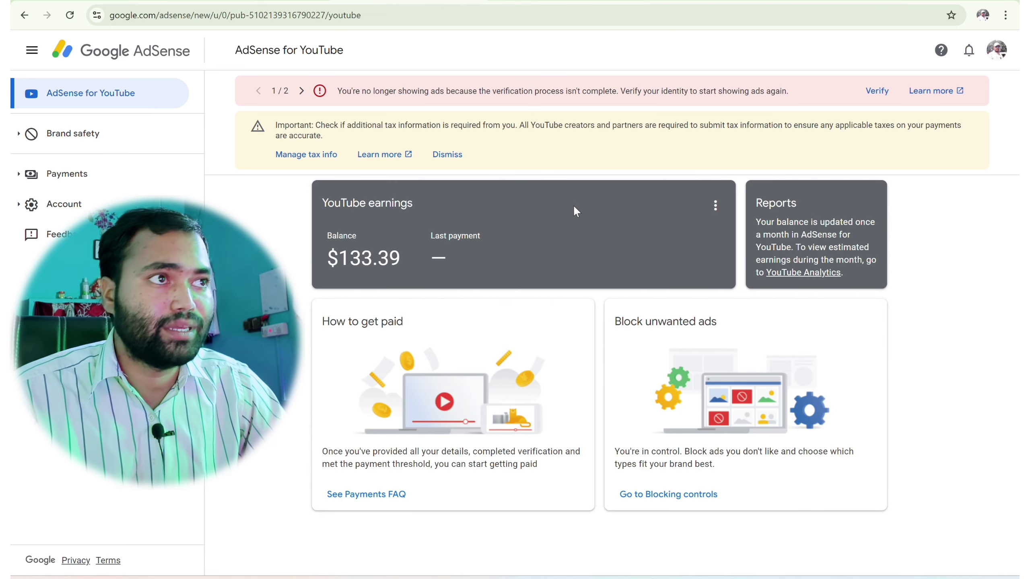
Check which Google account is signed in, and open the Payments info page of AdSense
{"action": "left_click", "coordinate": [997, 53]}
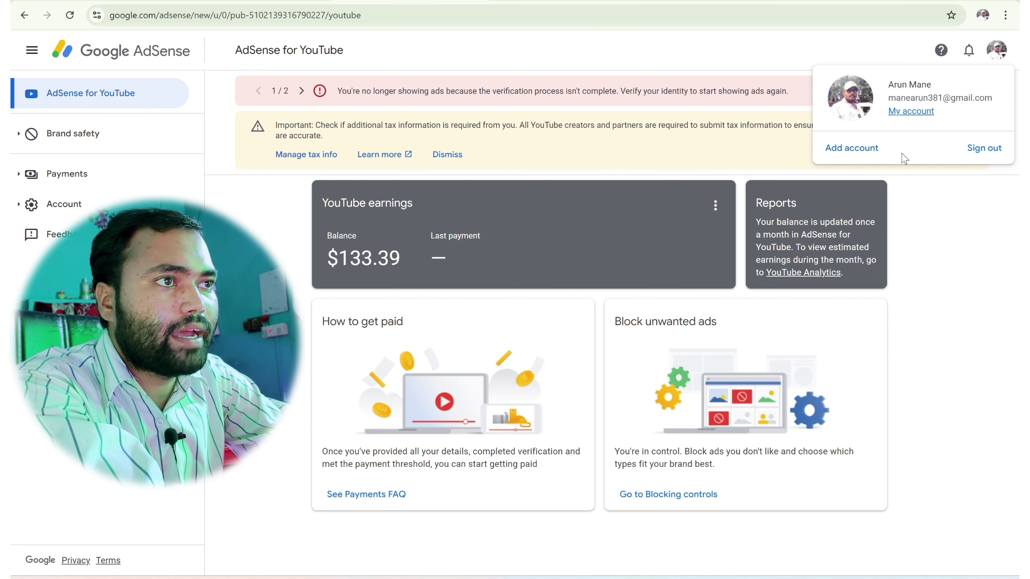
{"action": "left_click", "coordinate": [683, 67]}
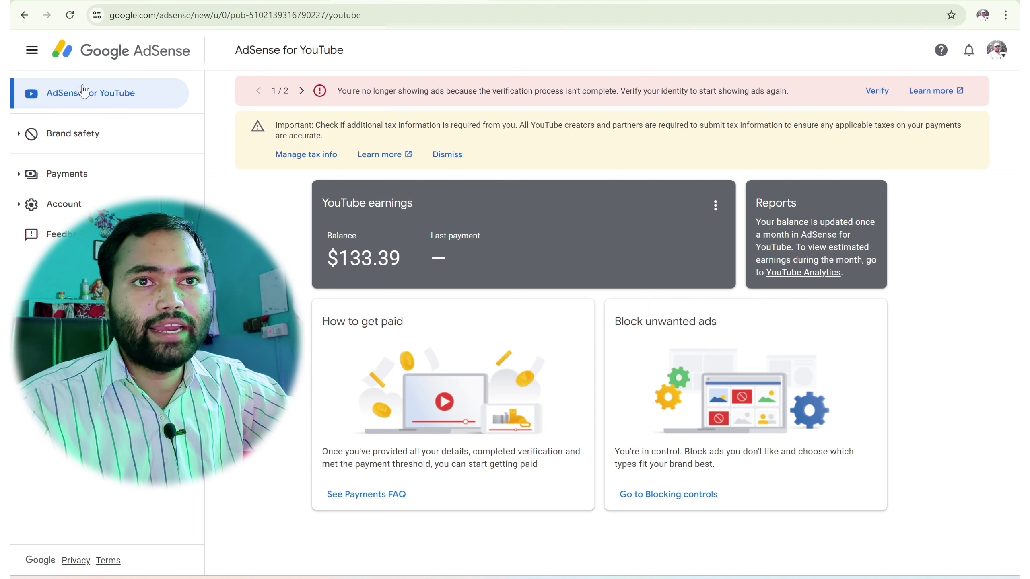
{"action": "left_click", "coordinate": [66, 174]}
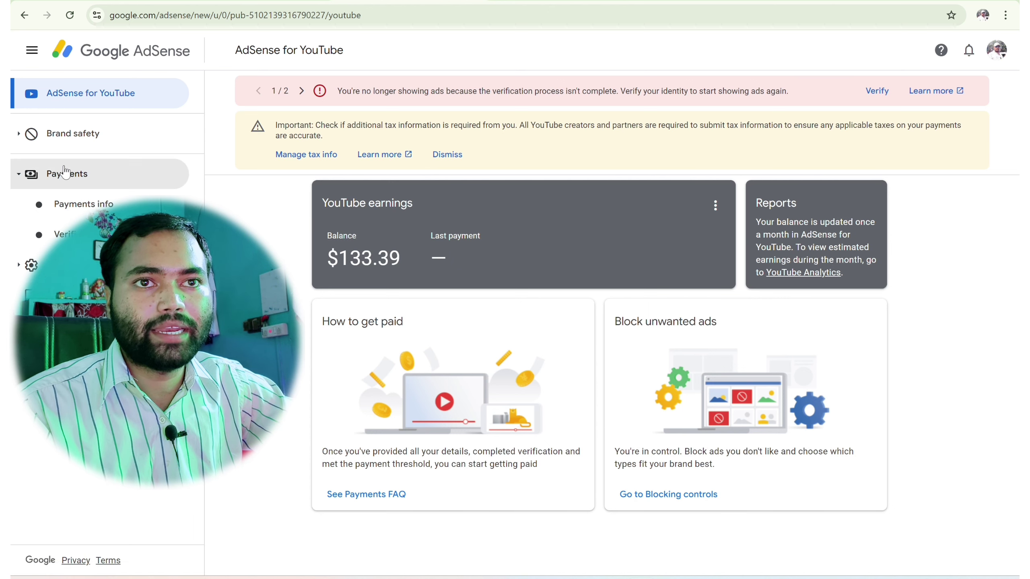
{"action": "left_click", "coordinate": [89, 208]}
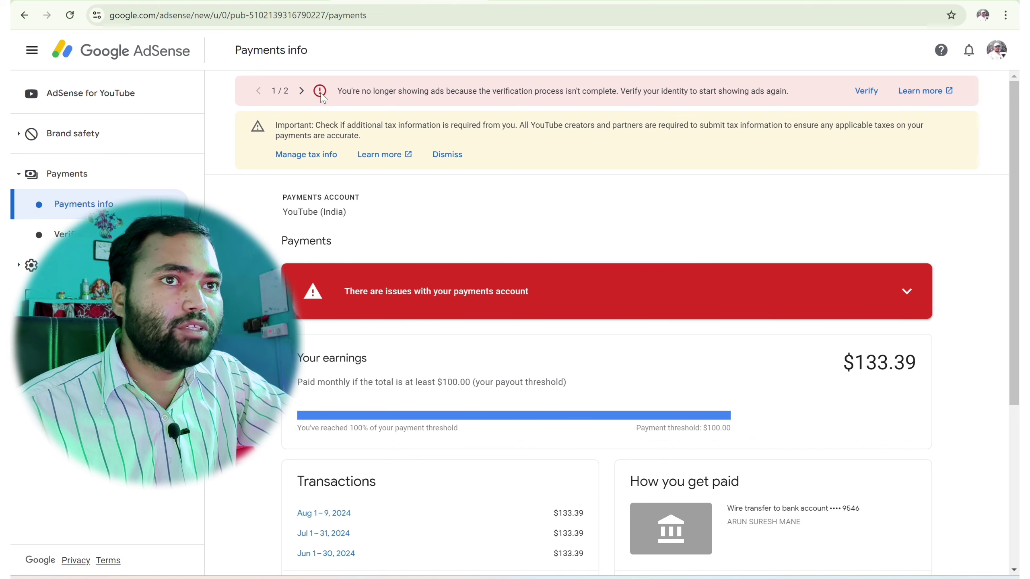
Review both account alerts, expand the payments account issues, and open the tax information update
{"action": "left_click", "coordinate": [301, 92]}
{"action": "left_click", "coordinate": [259, 93]}
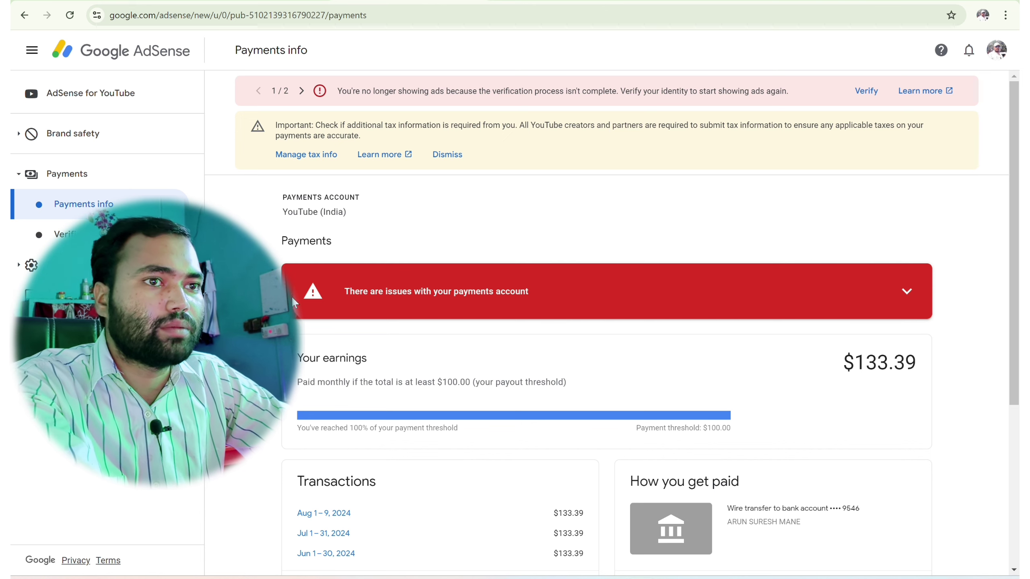
{"action": "left_click", "coordinate": [907, 296]}
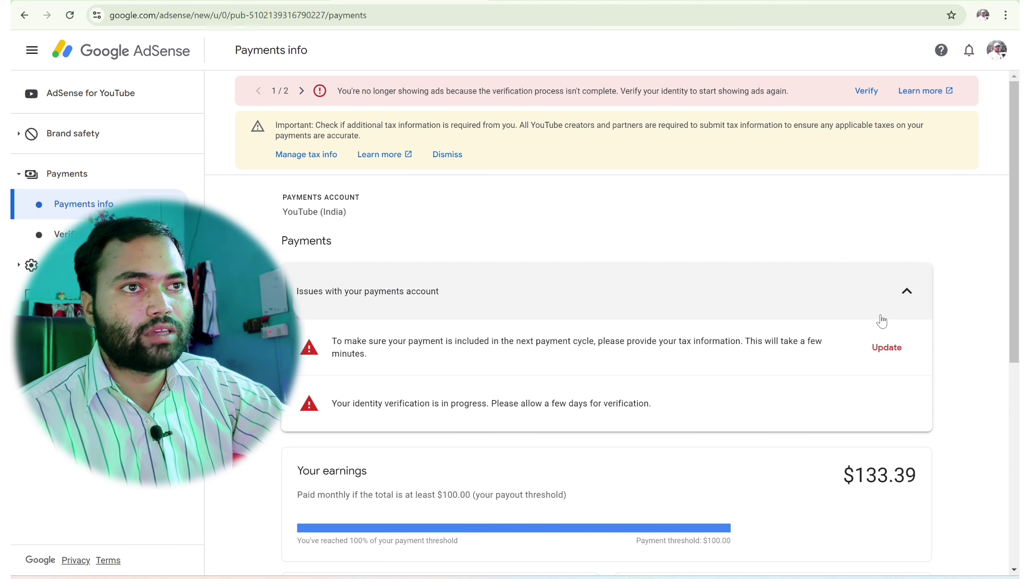
{"action": "left_click", "coordinate": [888, 352]}
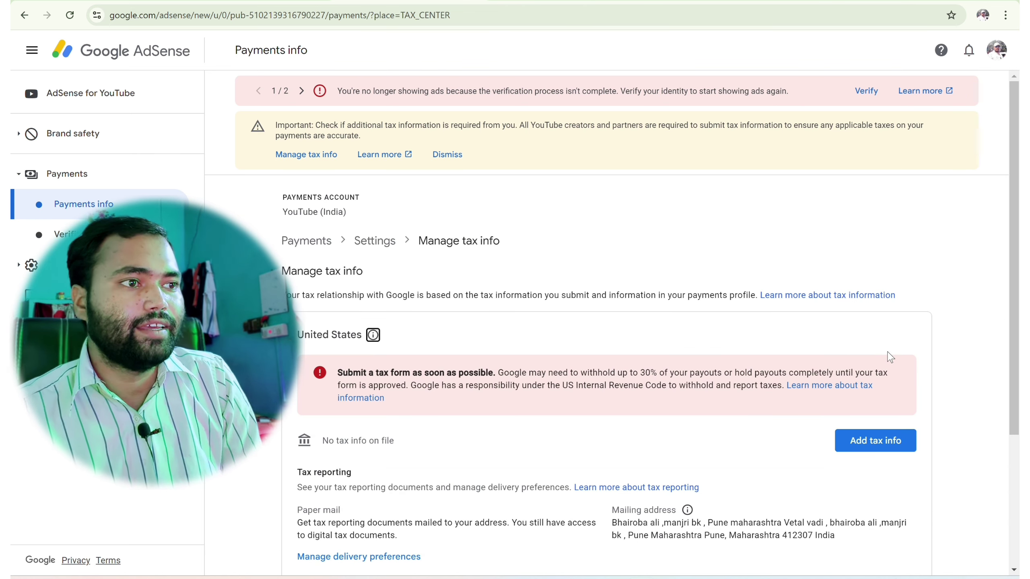
Start a United States tax form for an Individual account and answer No to US citizenship or residency
{"action": "left_click", "coordinate": [866, 445]}
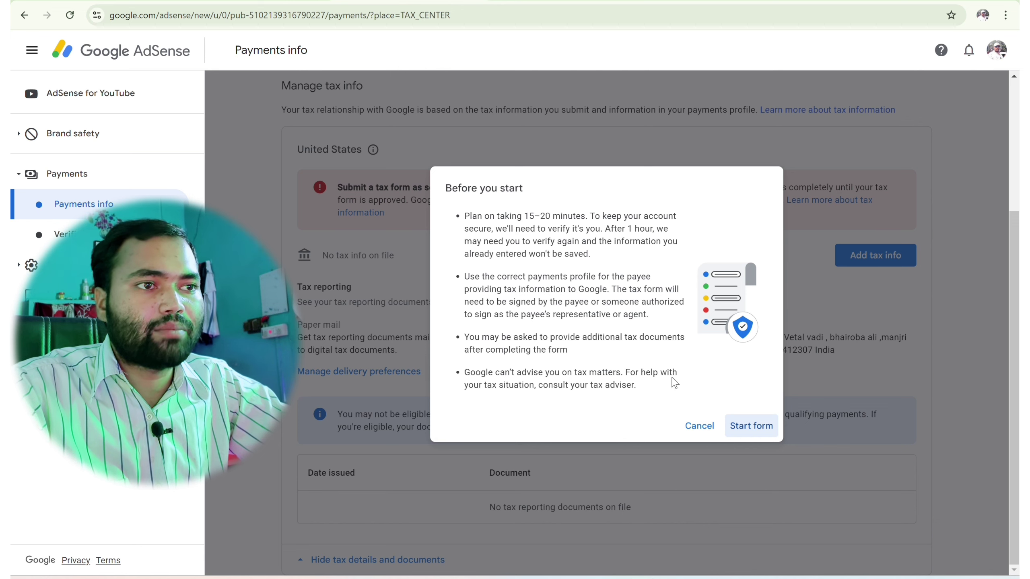
{"action": "left_click", "coordinate": [744, 431]}
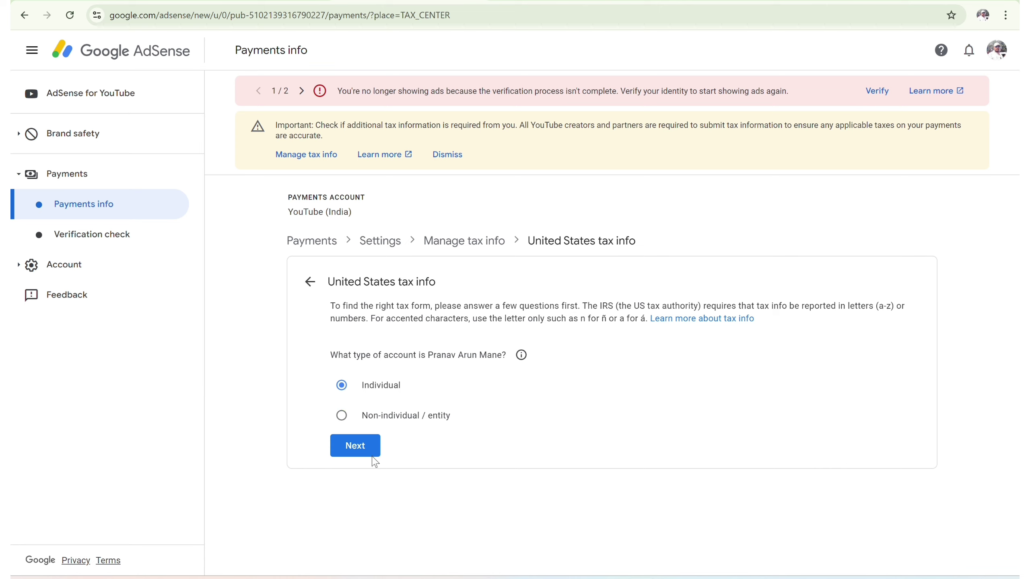
{"action": "left_click", "coordinate": [348, 450]}
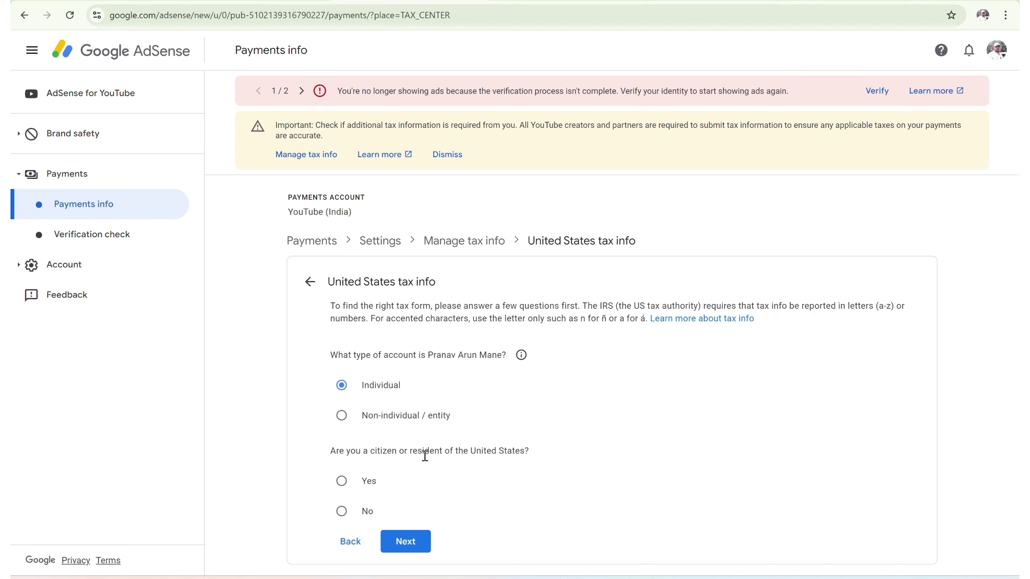
{"action": "left_click", "coordinate": [343, 512]}
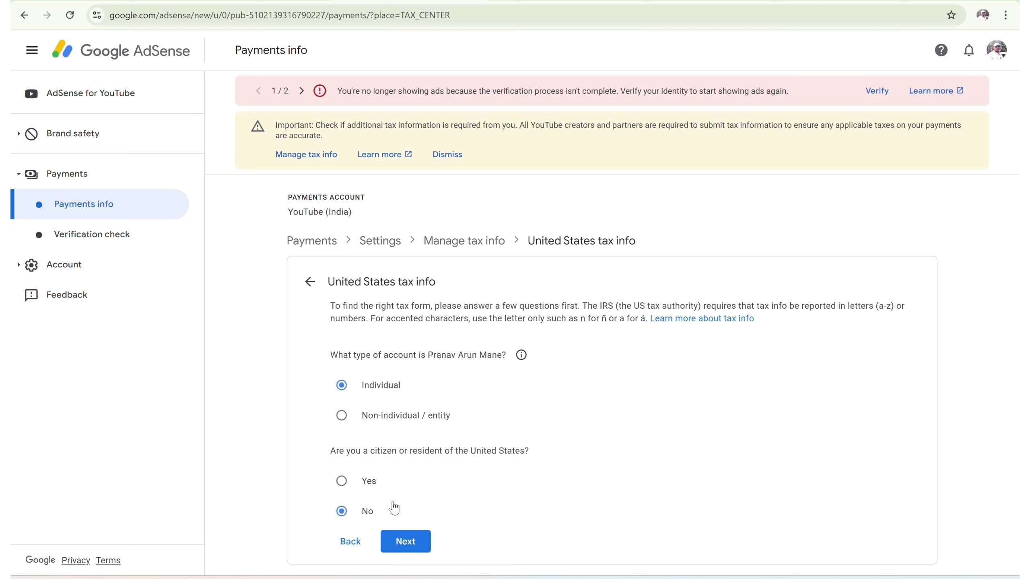
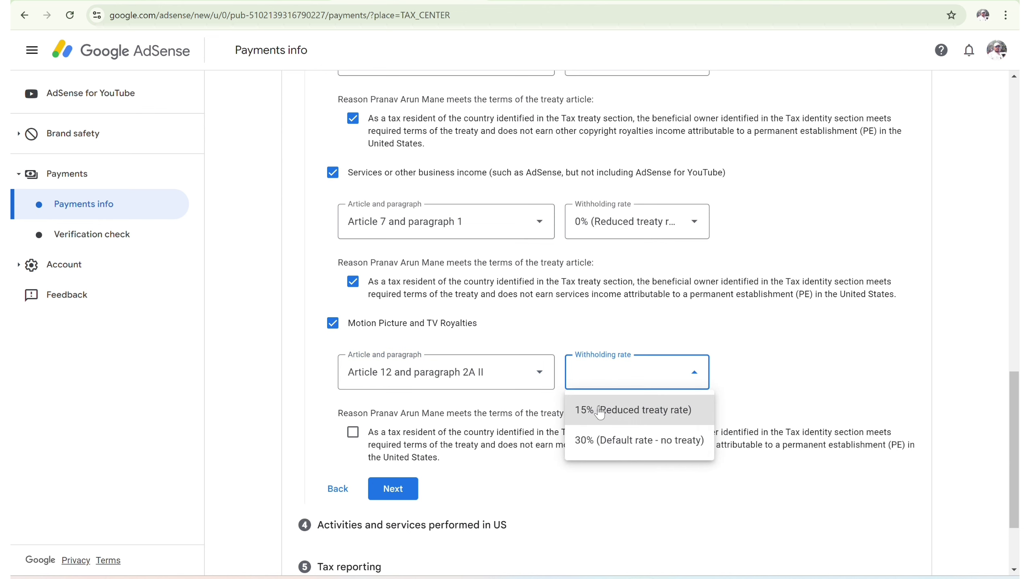
Set the Motion Picture and TV Royalties withholding rate to 15% (Reduced treaty rate), confirm its treaty reason, and complete the Tax treaty section
{"action": "left_click", "coordinate": [600, 410]}
{"action": "scroll", "coordinate": [507, 393], "scroll_direction": "down", "scroll_amount": 3}
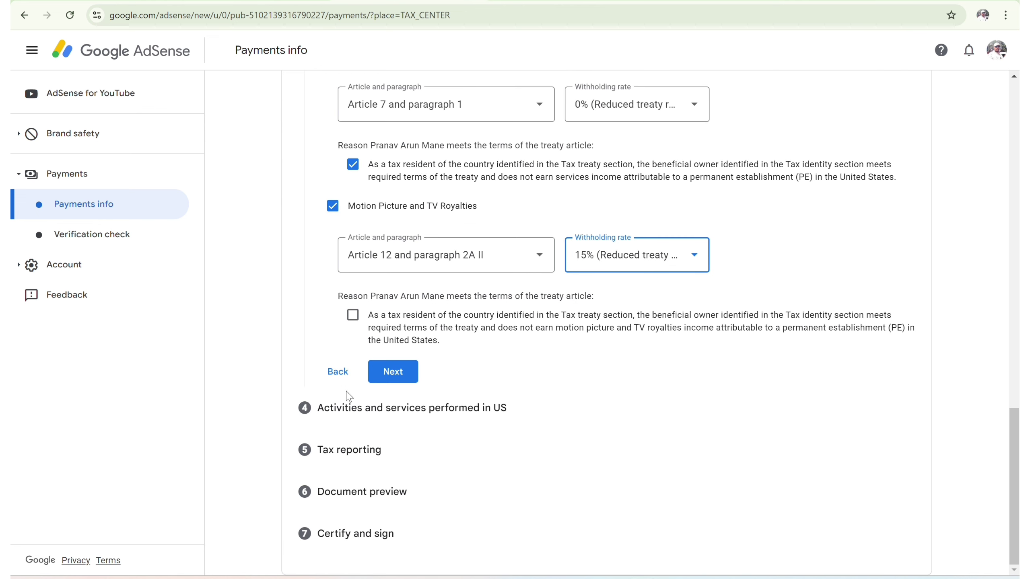
{"action": "left_click", "coordinate": [353, 315]}
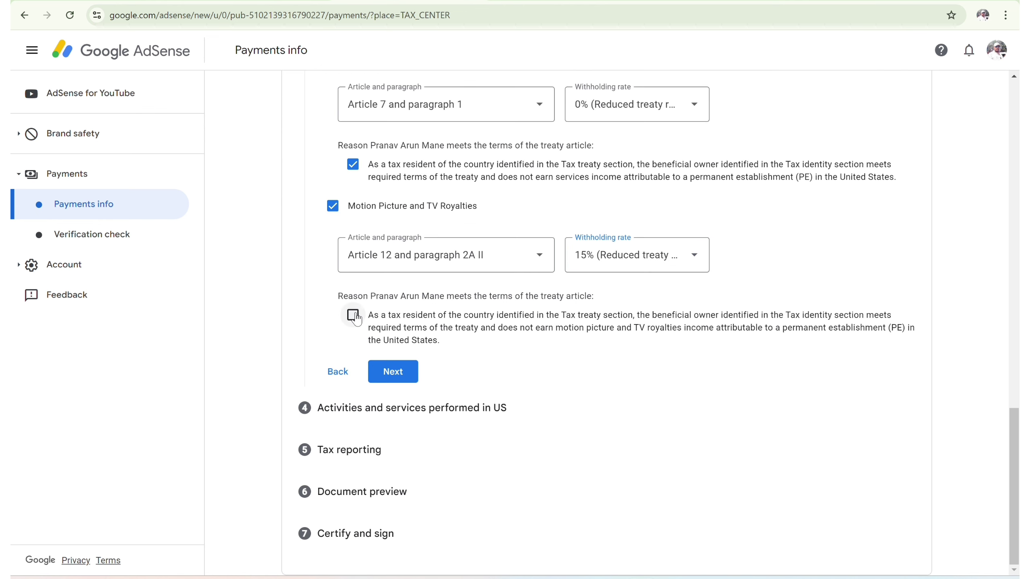
{"action": "left_click", "coordinate": [400, 379]}
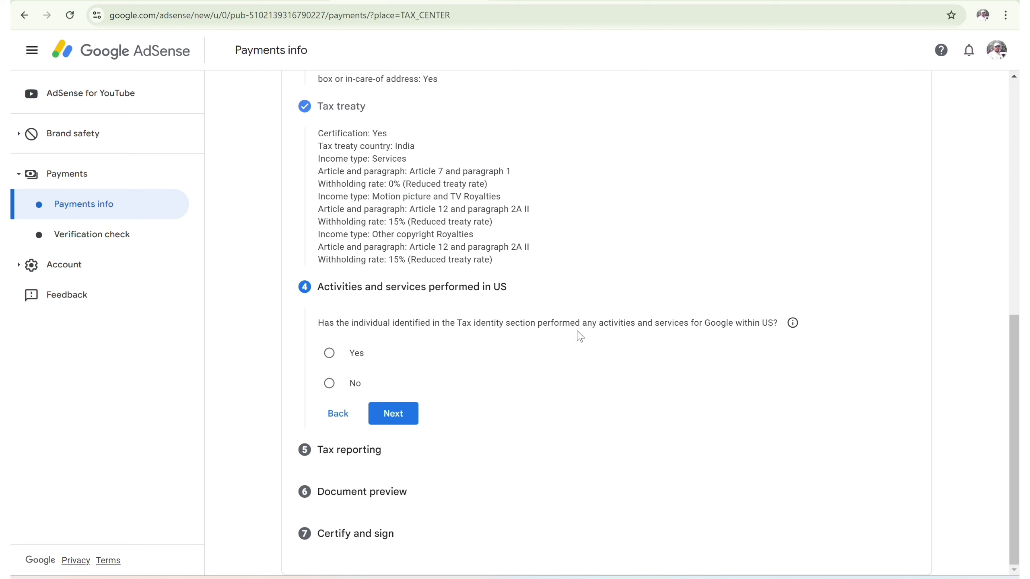
Answer No to activities performed within the US, certify that services are performed solely outside it, and continue
{"action": "left_click", "coordinate": [328, 385]}
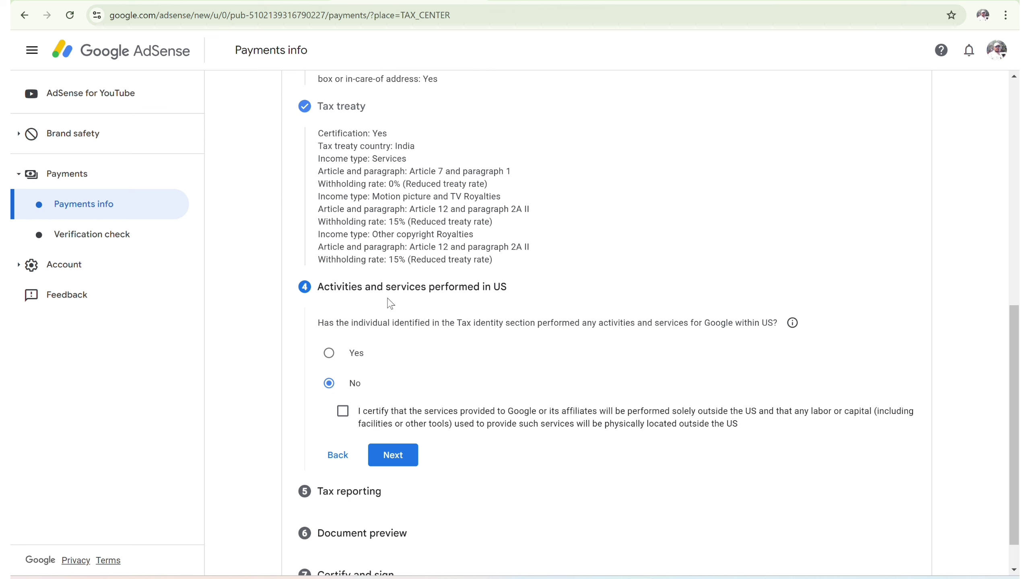
{"action": "left_click", "coordinate": [342, 422]}
{"action": "left_click", "coordinate": [393, 455]}
Read through the paperless delivery agreement for US tax documents and accept it
{"action": "scroll", "coordinate": [422, 429], "scroll_direction": "down", "scroll_amount": 4}
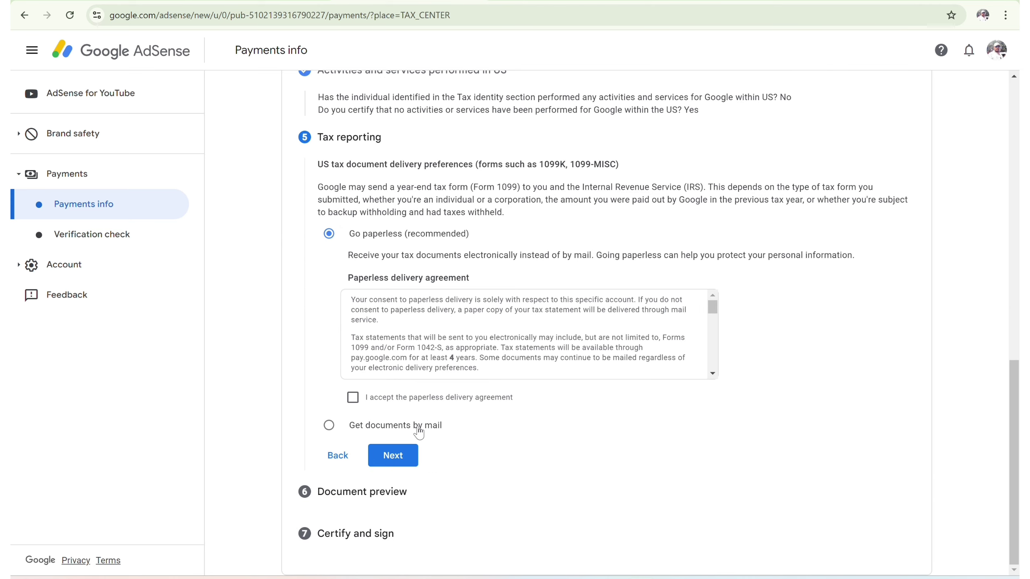
{"action": "scroll", "coordinate": [392, 340], "scroll_direction": "down", "scroll_amount": 5}
{"action": "scroll", "coordinate": [394, 340], "scroll_direction": "down", "scroll_amount": 5}
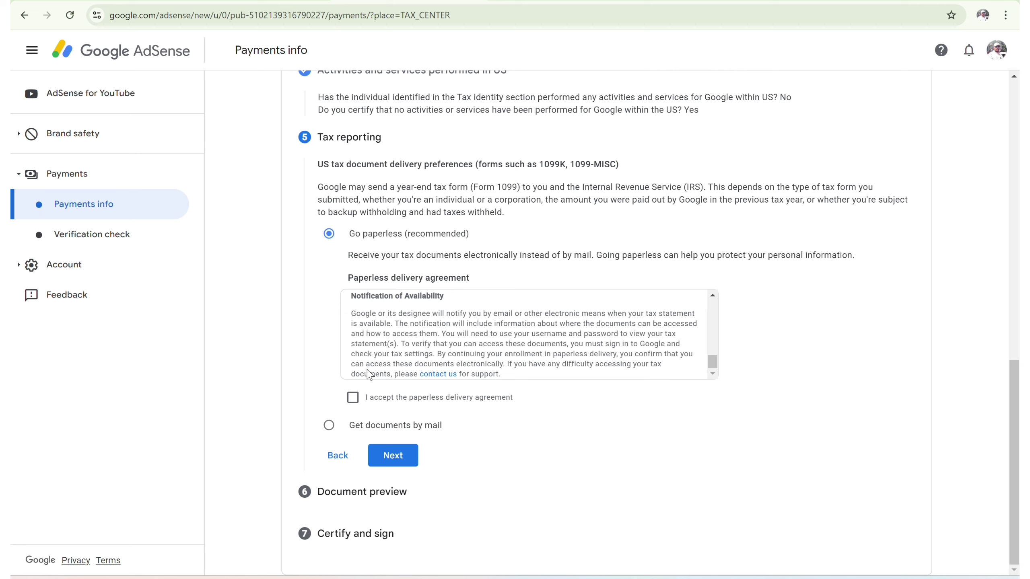
{"action": "left_click", "coordinate": [356, 404]}
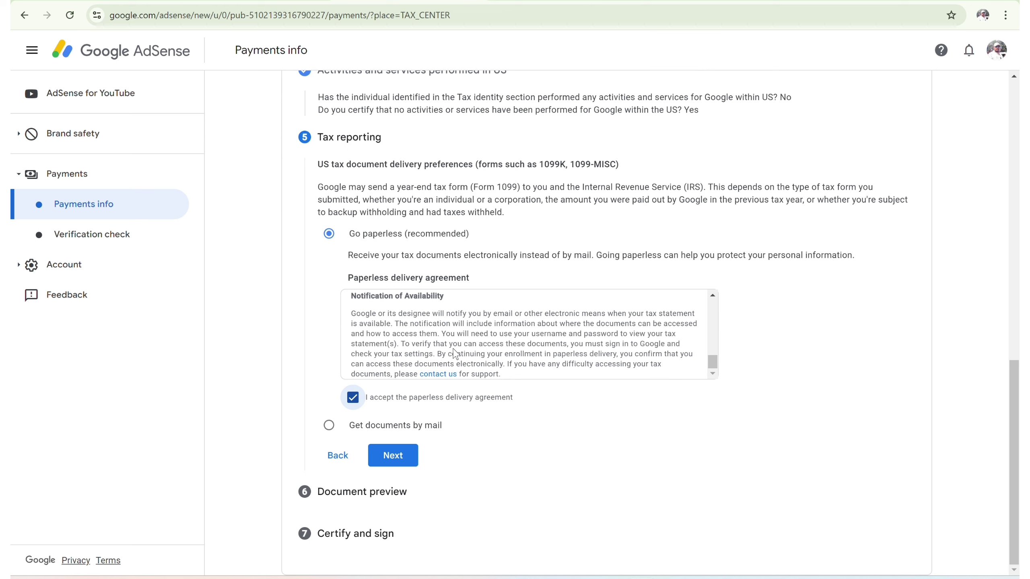
Try the Get documents by mail delivery option, and return to Go paperless (recommended)
{"action": "scroll", "coordinate": [451, 345], "scroll_direction": "up", "scroll_amount": 3}
{"action": "scroll", "coordinate": [434, 348], "scroll_direction": "down", "scroll_amount": 3}
{"action": "left_click", "coordinate": [329, 425]}
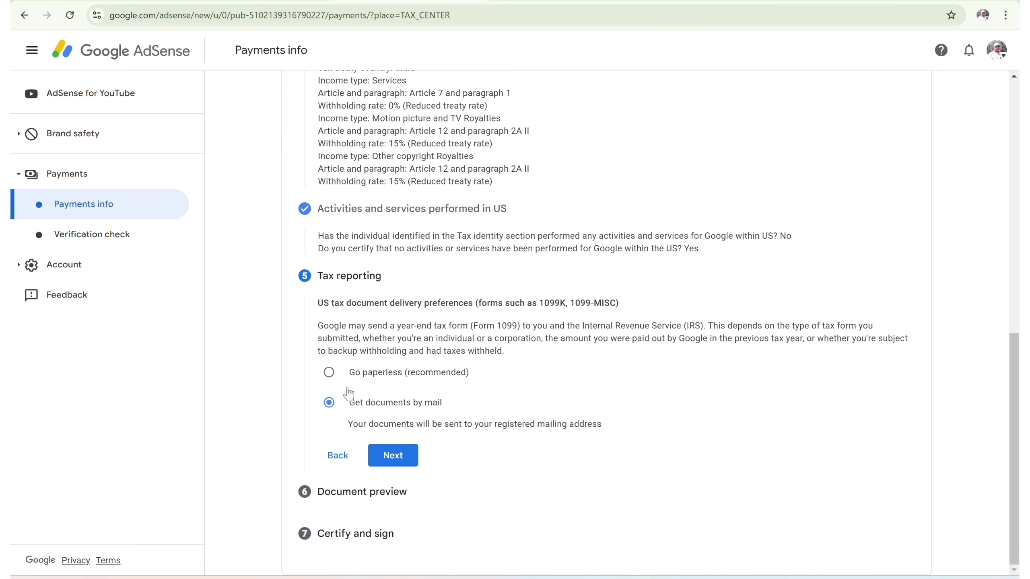
{"action": "left_click", "coordinate": [330, 375]}
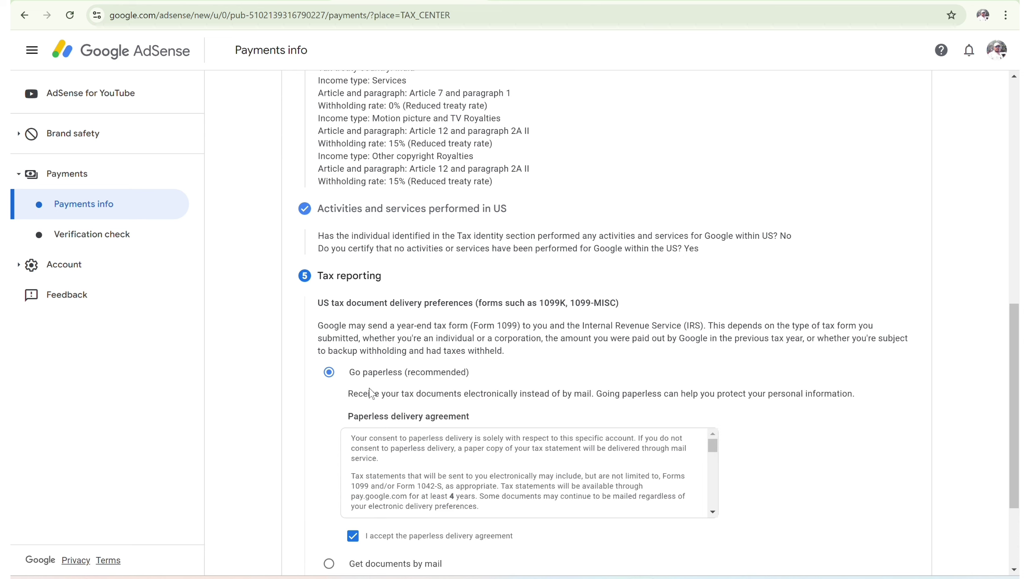
{"action": "scroll", "coordinate": [377, 491], "scroll_direction": "down", "scroll_amount": 3}
{"action": "scroll", "coordinate": [377, 491], "scroll_direction": "down", "scroll_amount": 3}
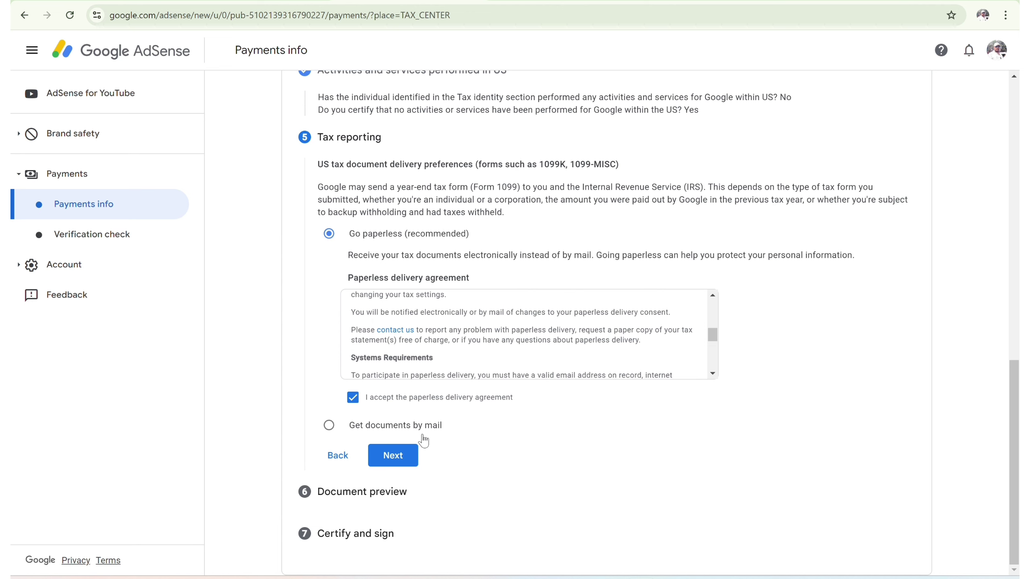
Complete the Tax reporting section and confirm that the generated W-8BEN tax documents have been reviewed
{"action": "left_click", "coordinate": [400, 451]}
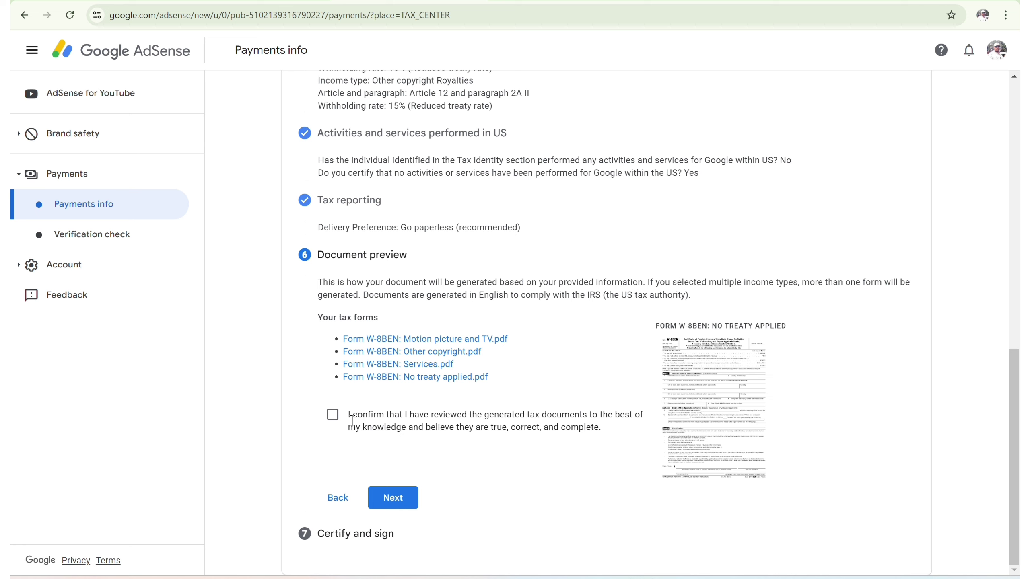
{"action": "left_click", "coordinate": [333, 416]}
{"action": "left_click", "coordinate": [391, 498]}
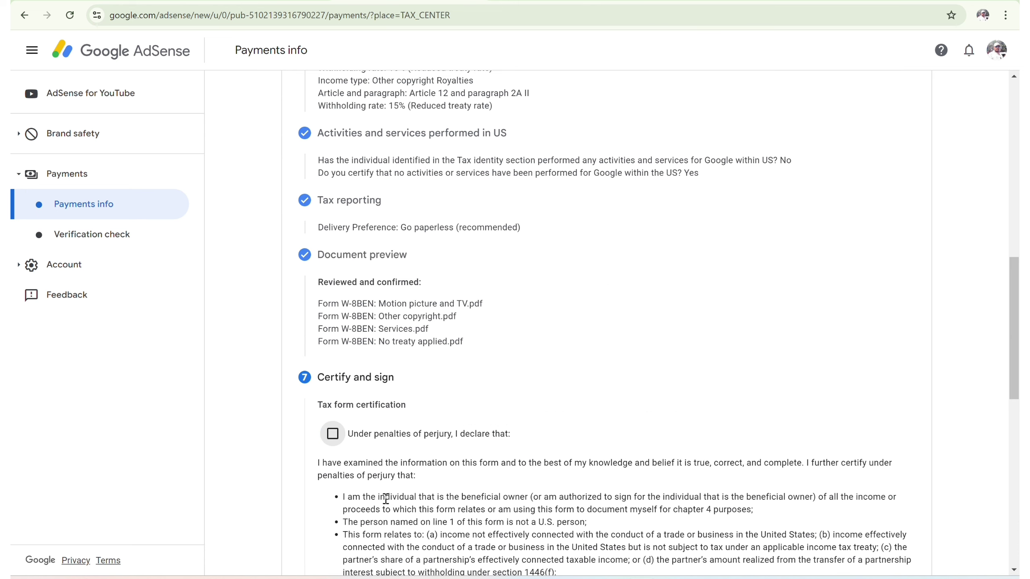
Read the tax form certification under Certify and sign, and accept its declaration under penalties of perjury
{"action": "scroll", "coordinate": [386, 499], "scroll_direction": "down", "scroll_amount": 5}
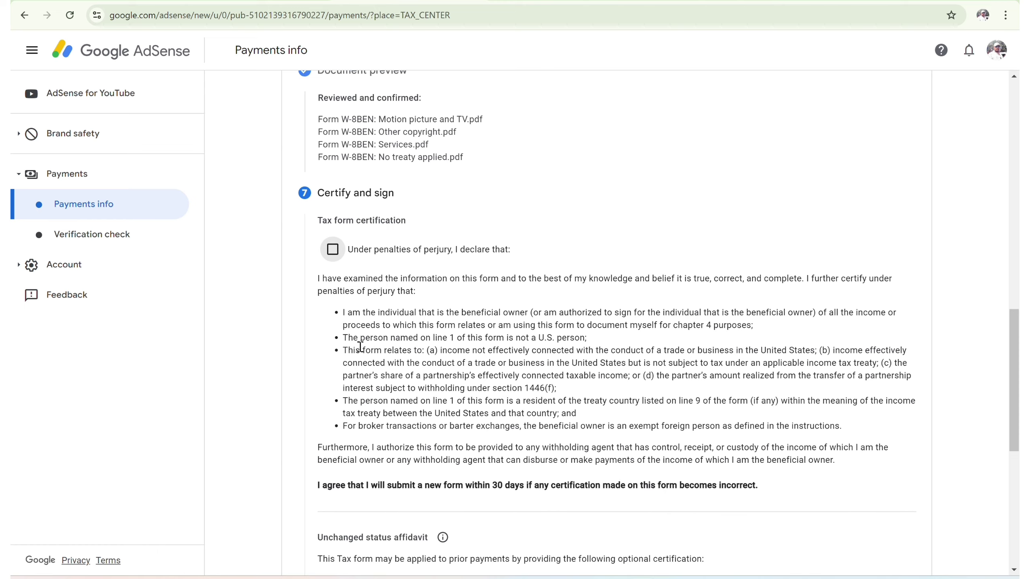
{"action": "scroll", "coordinate": [353, 360], "scroll_direction": "up", "scroll_amount": 3}
{"action": "scroll", "coordinate": [354, 366], "scroll_direction": "down", "scroll_amount": 2}
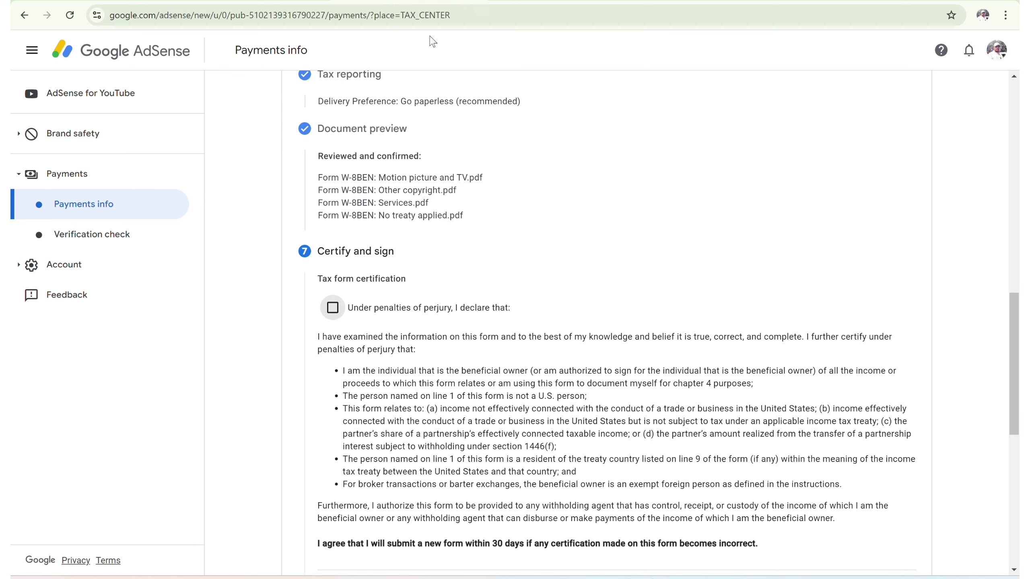
{"action": "scroll", "coordinate": [363, 171], "scroll_direction": "down", "scroll_amount": 3}
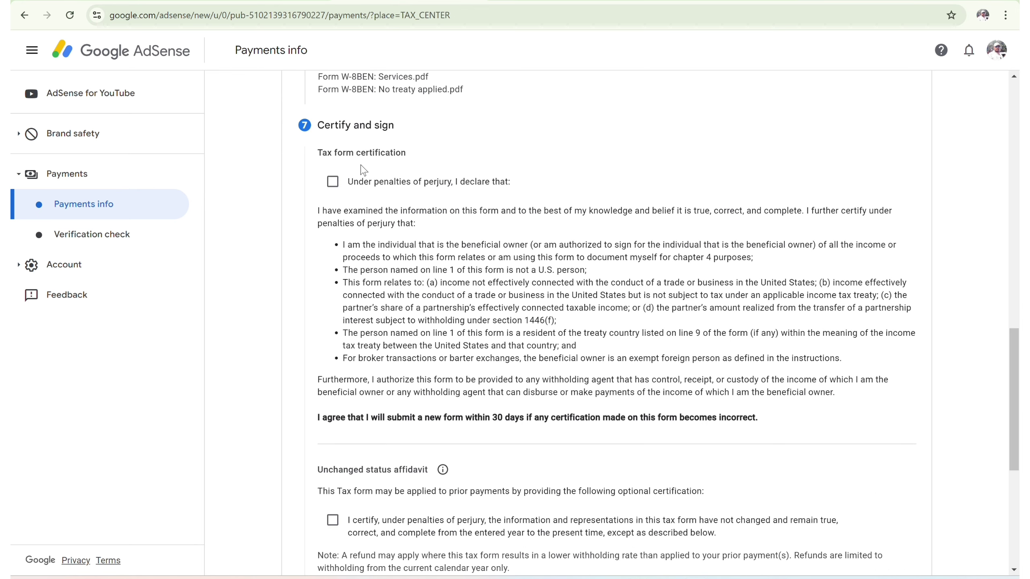
{"action": "left_click", "coordinate": [332, 182]}
Certify the unchanged status affidavit and confirm being the beneficial owner named in the Tax identity section
{"action": "scroll", "coordinate": [351, 361], "scroll_direction": "down", "scroll_amount": 6}
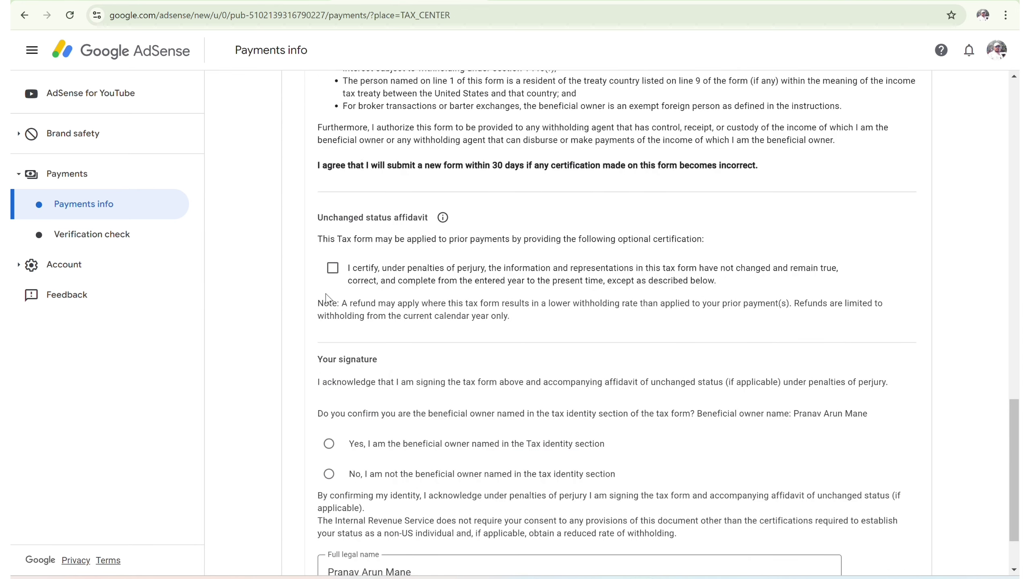
{"action": "left_click", "coordinate": [332, 269]}
{"action": "scroll", "coordinate": [379, 382], "scroll_direction": "down", "scroll_amount": 5}
{"action": "scroll", "coordinate": [379, 381], "scroll_direction": "down", "scroll_amount": 1}
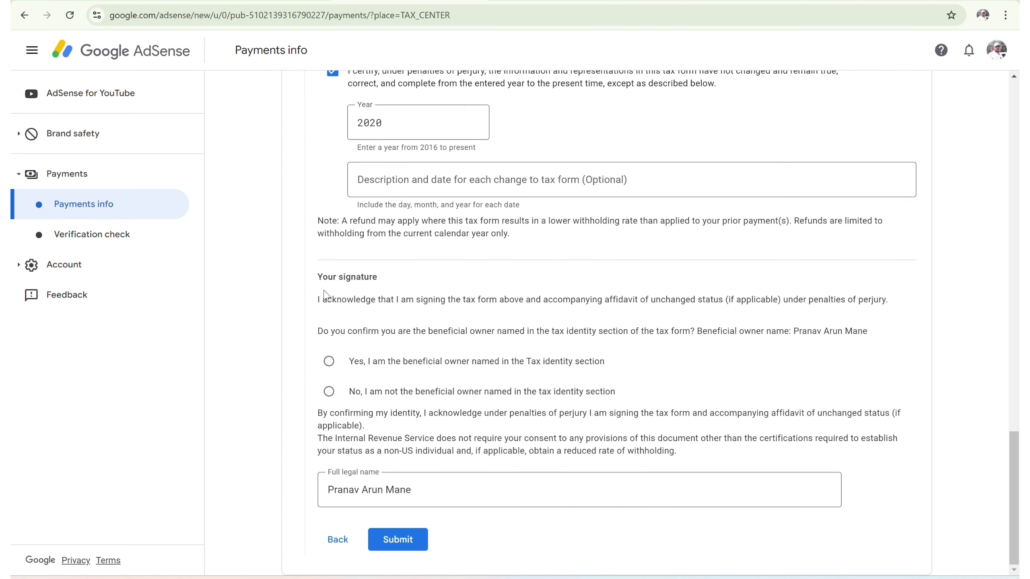
{"action": "left_click", "coordinate": [328, 361]}
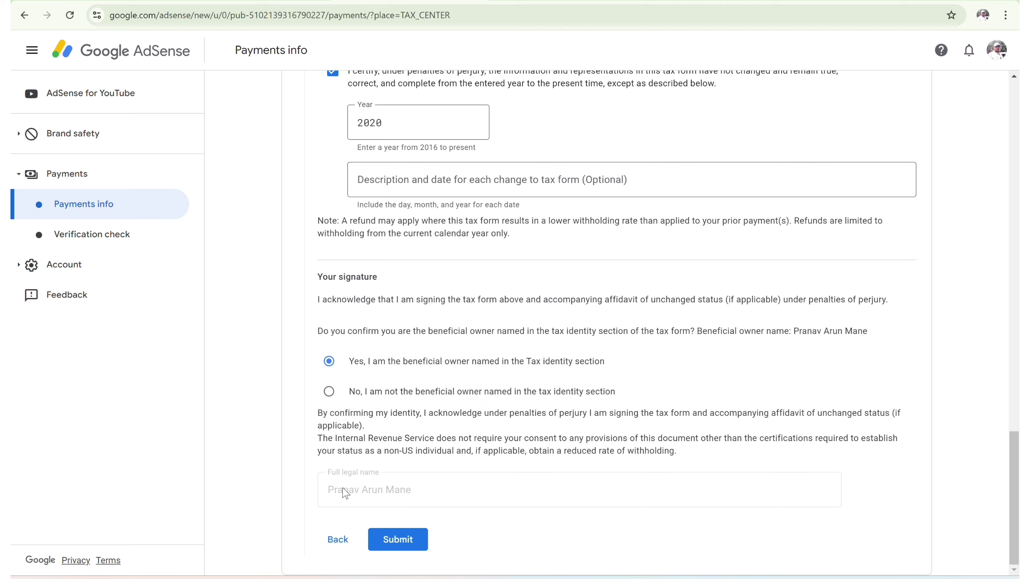
Submit the signed United States W-8BEN tax form with its affidavit of unchanged status
{"action": "left_click", "coordinate": [397, 543]}
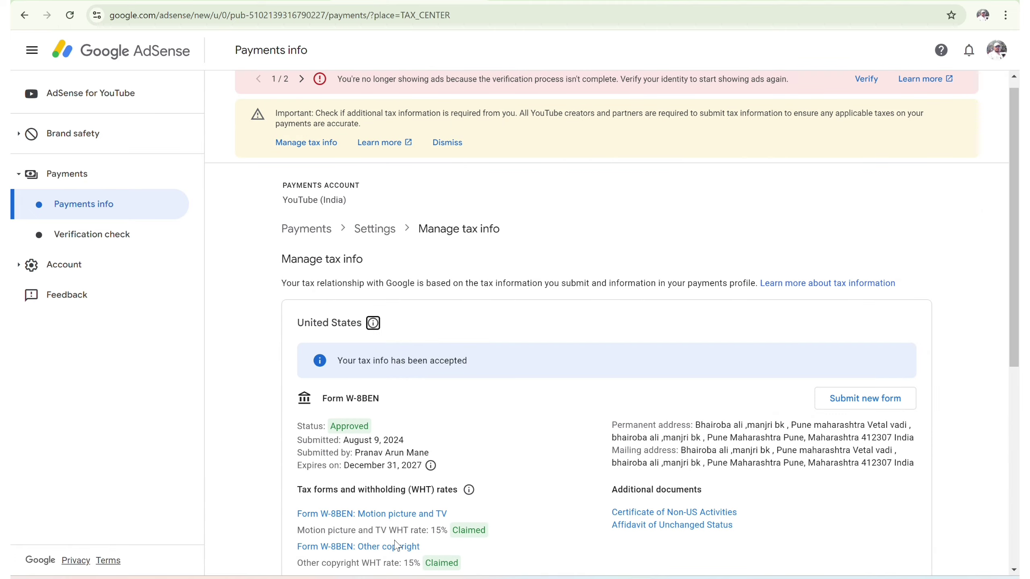
Review the submitted Form W-8BEN under Manage tax info, including its status, withholding rates, additional documents and tax reporting details
{"action": "scroll", "coordinate": [407, 494], "scroll_direction": "down", "scroll_amount": 7}
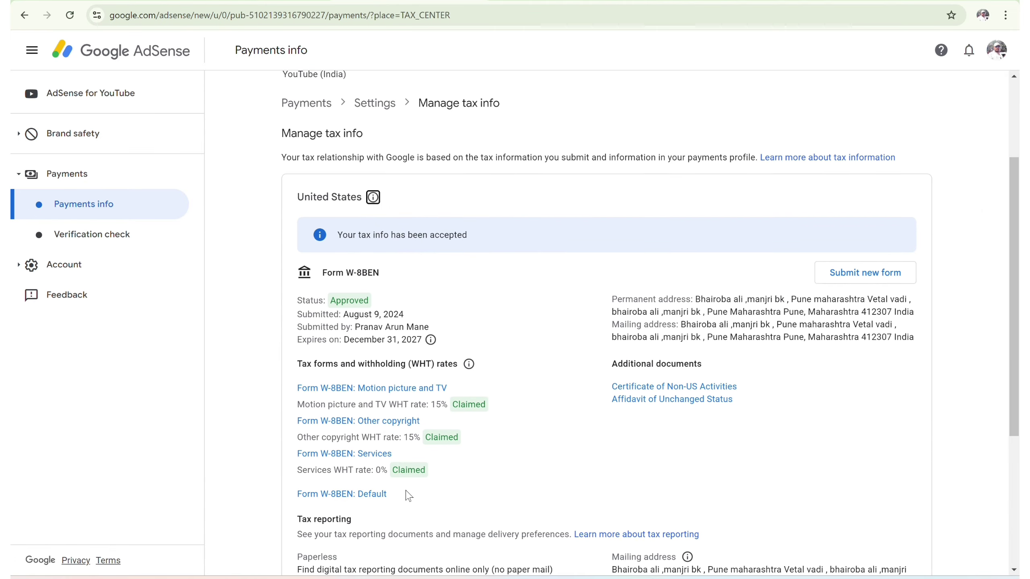
{"action": "scroll", "coordinate": [467, 467], "scroll_direction": "up", "scroll_amount": 8}
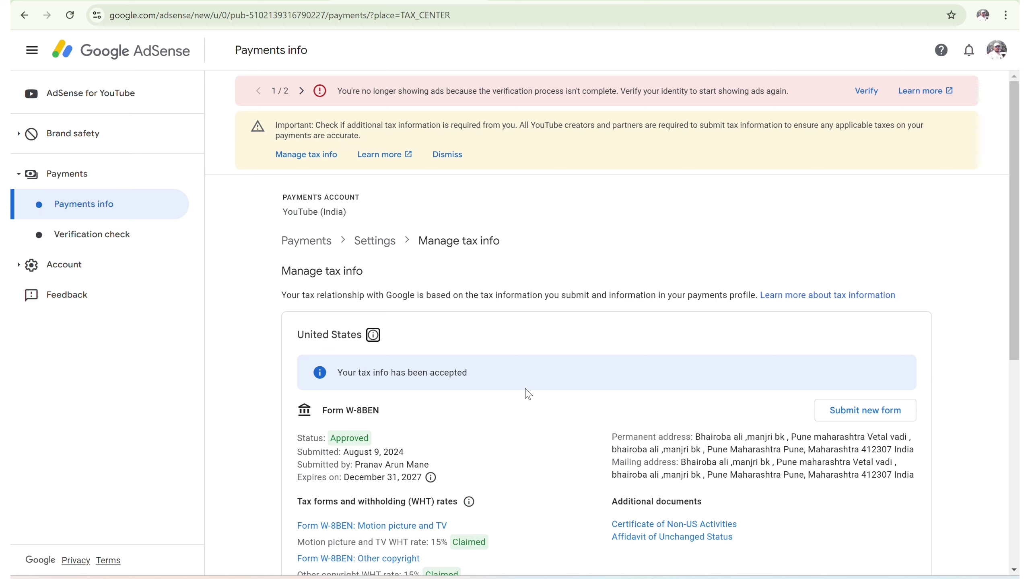
{"action": "scroll", "coordinate": [418, 349], "scroll_direction": "down", "scroll_amount": 3}
{"action": "scroll", "coordinate": [409, 386], "scroll_direction": "down", "scroll_amount": 5}
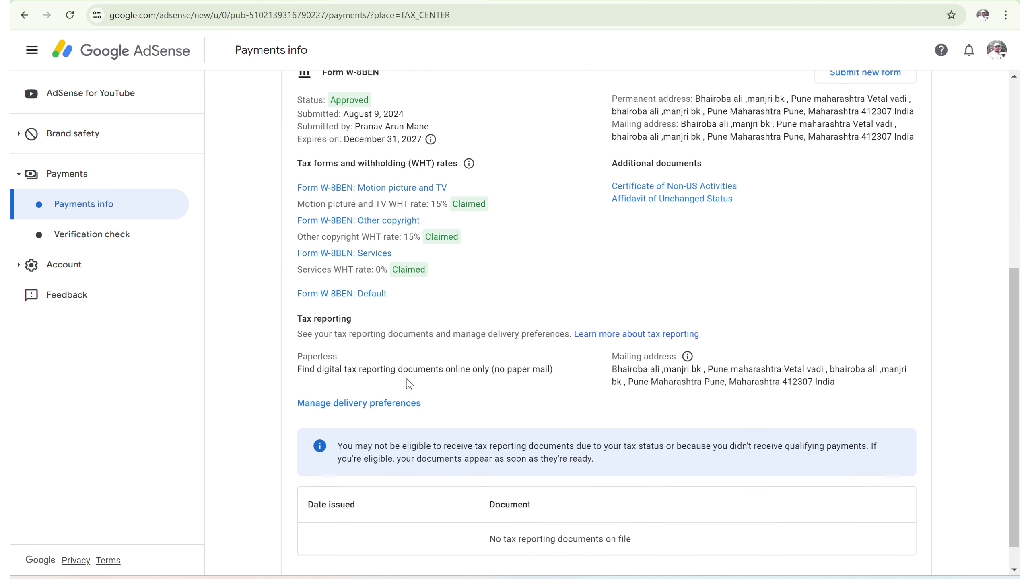
{"action": "scroll", "coordinate": [408, 385], "scroll_direction": "up", "scroll_amount": 8}
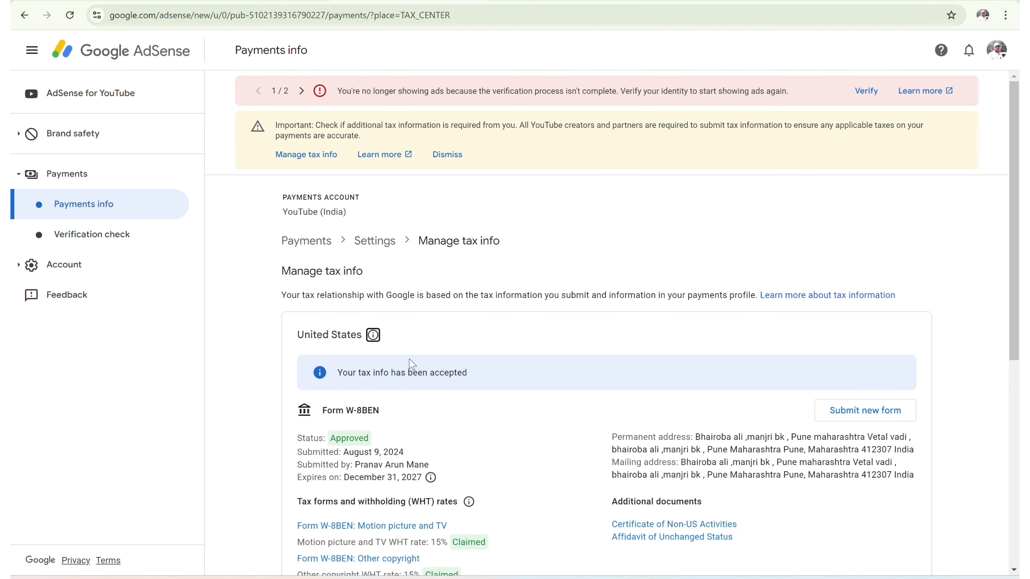
{"action": "scroll", "coordinate": [398, 274], "scroll_direction": "down", "scroll_amount": 7}
{"action": "scroll", "coordinate": [402, 284], "scroll_direction": "up", "scroll_amount": 7}
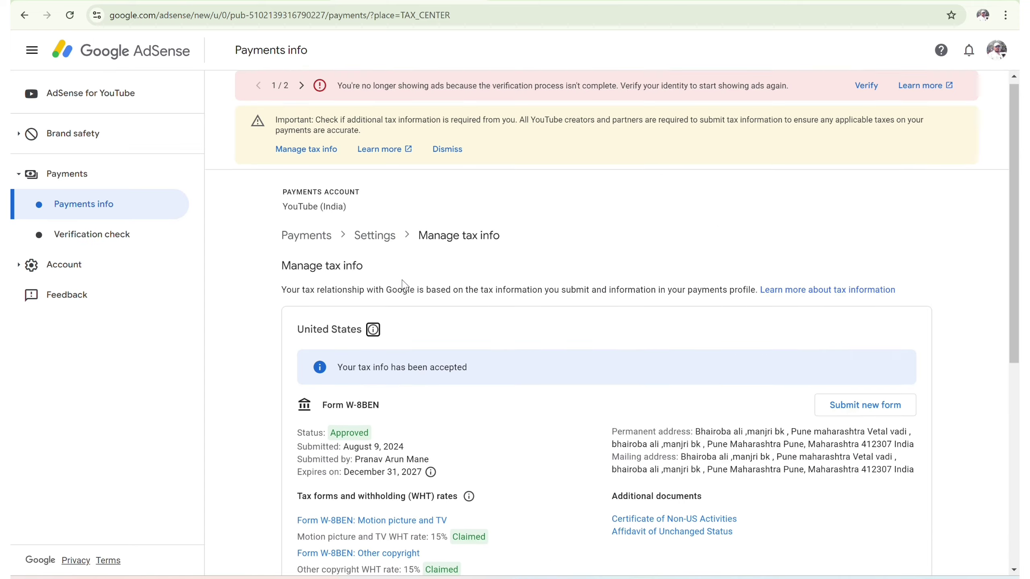
{"action": "scroll", "coordinate": [404, 284], "scroll_direction": "up", "scroll_amount": 1}
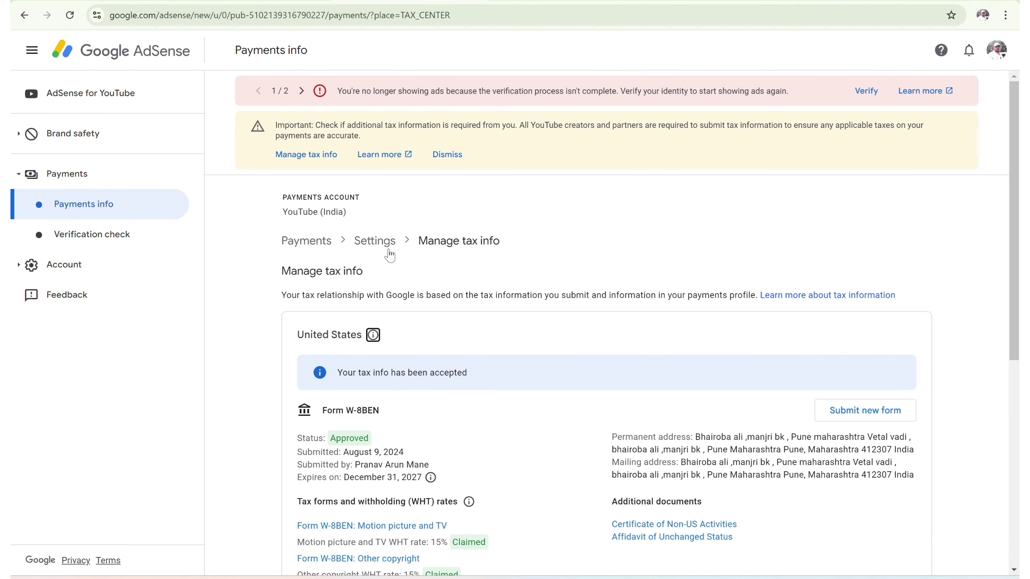
{"action": "scroll", "coordinate": [392, 252], "scroll_direction": "down", "scroll_amount": 6}
{"action": "scroll", "coordinate": [395, 253], "scroll_direction": "up", "scroll_amount": 6}
{"action": "scroll", "coordinate": [401, 171], "scroll_direction": "down", "scroll_amount": 6}
{"action": "scroll", "coordinate": [402, 191], "scroll_direction": "up", "scroll_amount": 6}
Dismiss the notice about additional tax information and reload the Manage tax info page to recheck the tax details
{"action": "left_click", "coordinate": [448, 155]}
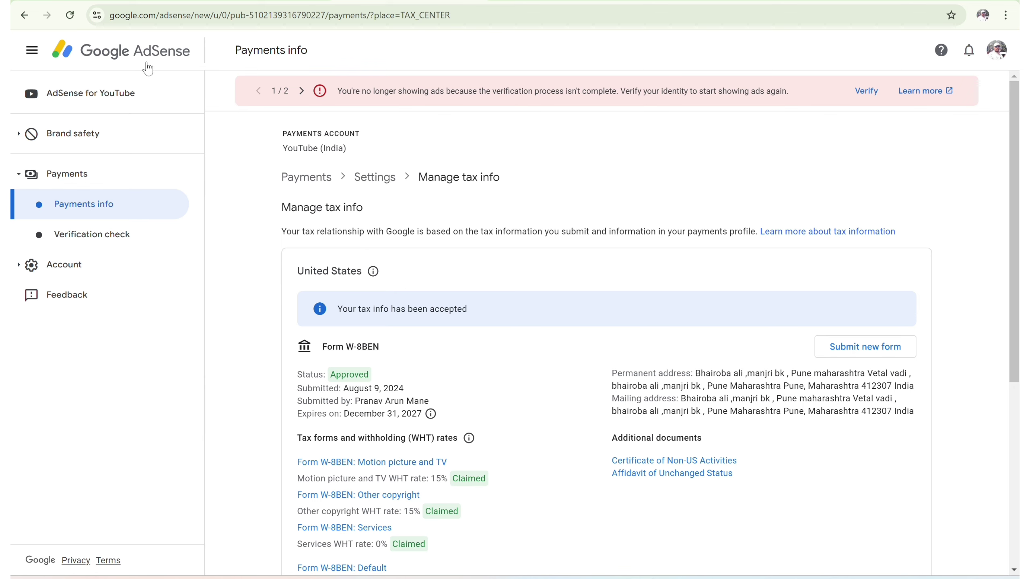
{"action": "left_click", "coordinate": [70, 16]}
{"action": "scroll", "coordinate": [483, 207], "scroll_direction": "down", "scroll_amount": 6}
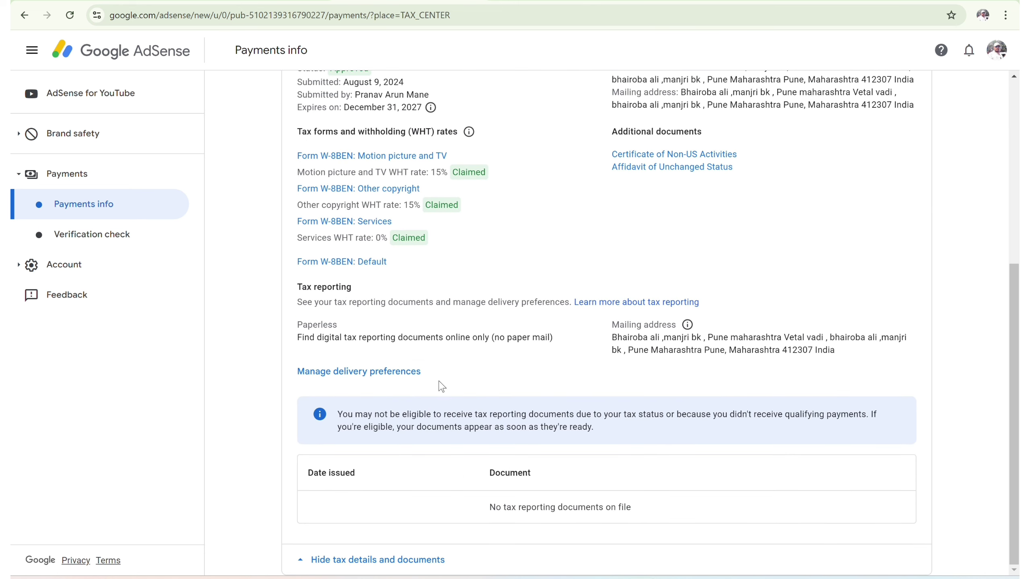
Collapse the Payments section and go to the AdSense for YouTube page
{"action": "left_click", "coordinate": [67, 174]}
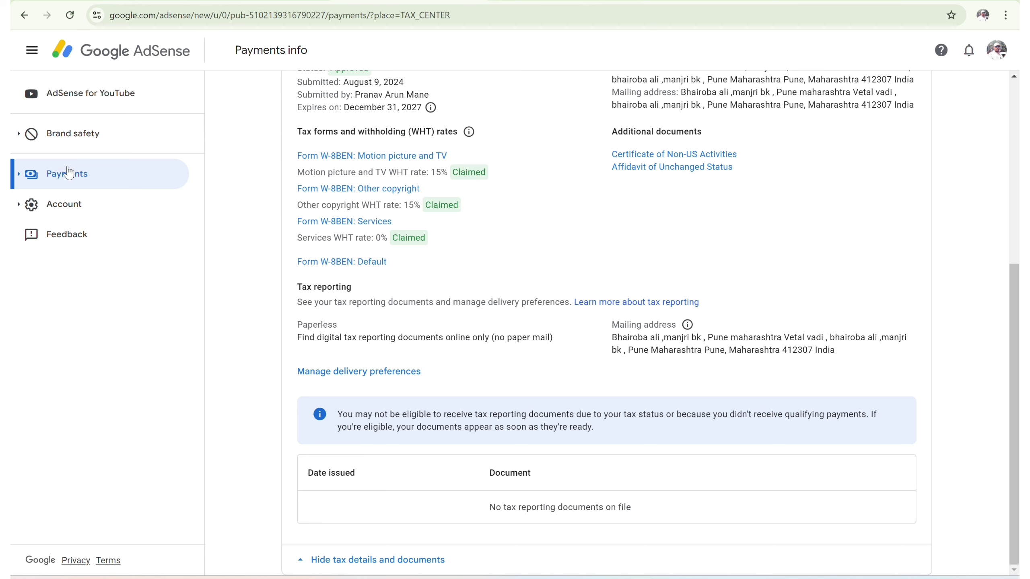
{"action": "left_click", "coordinate": [80, 102]}
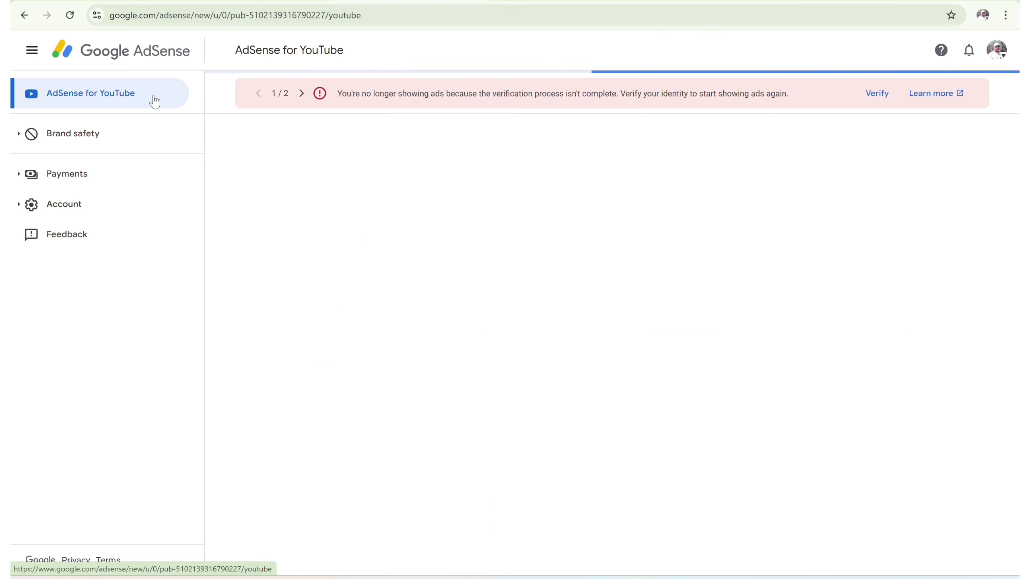